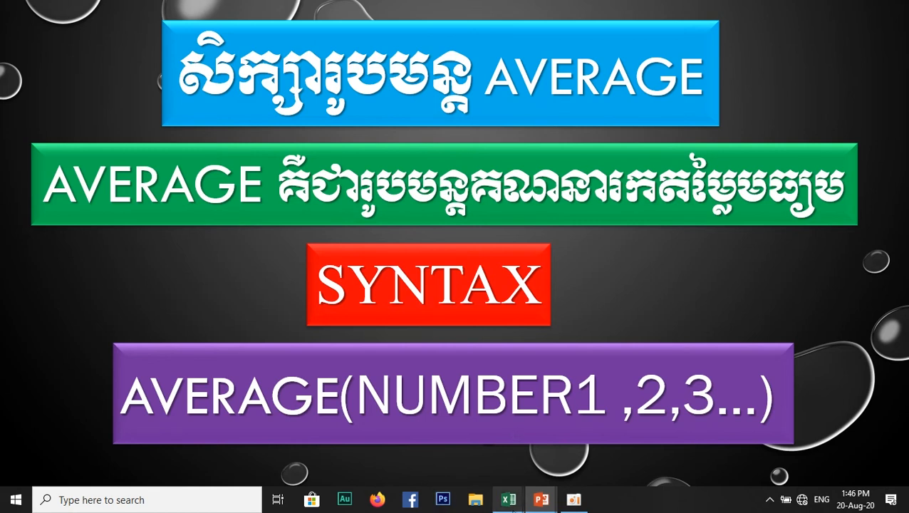
Switch to the D workbook in Excel and enter =AVERAGE(C4:E4) in cell F4 for Sale Beer
mouse_move(510, 504)
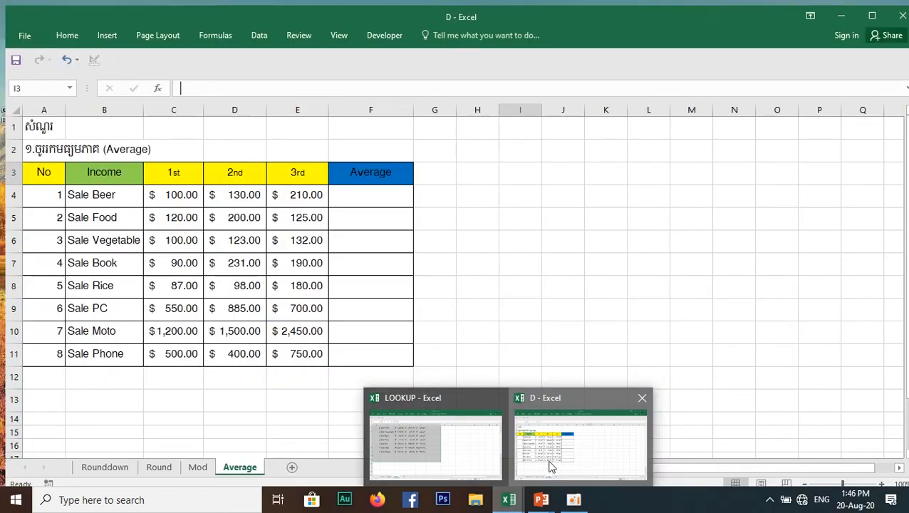
left_click(550, 467)
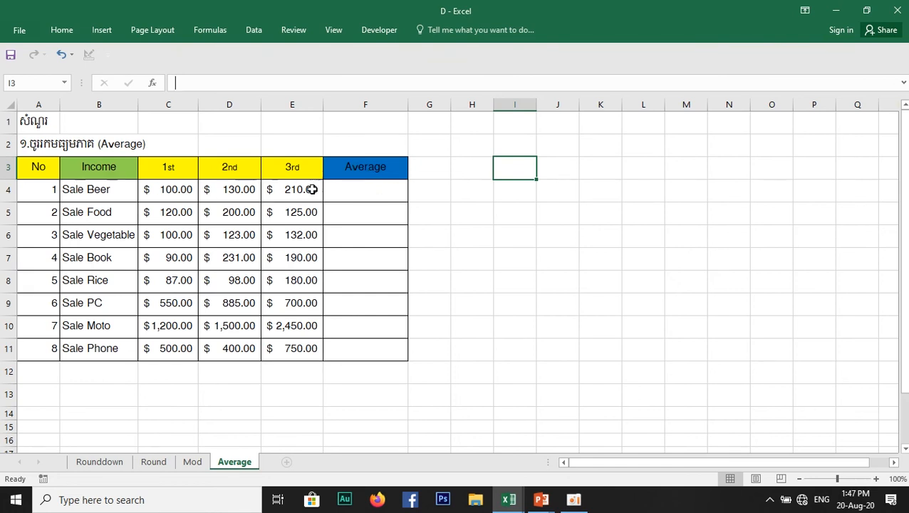
left_click(352, 194)
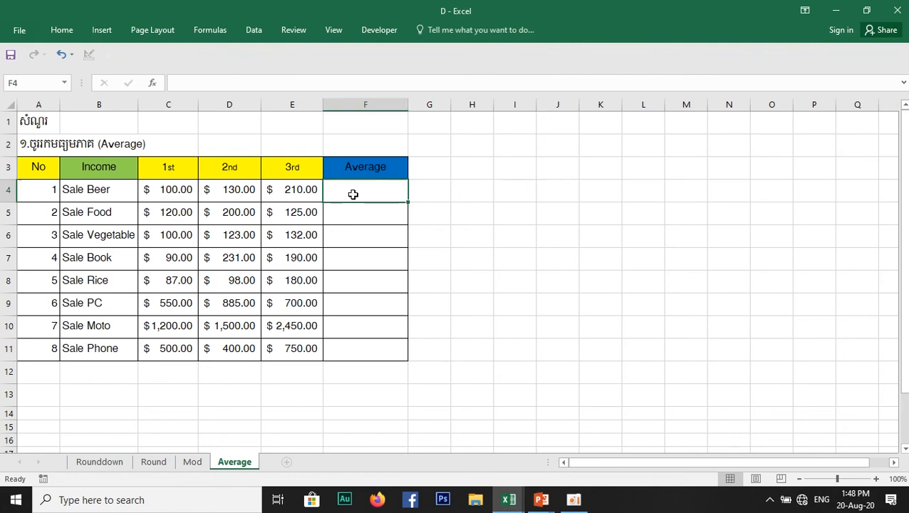
type("=Aver")
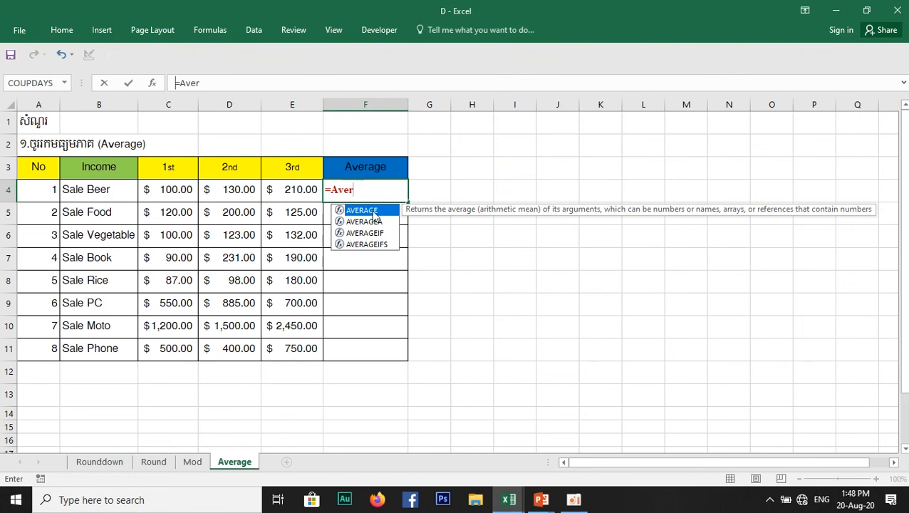
double_click(372, 211)
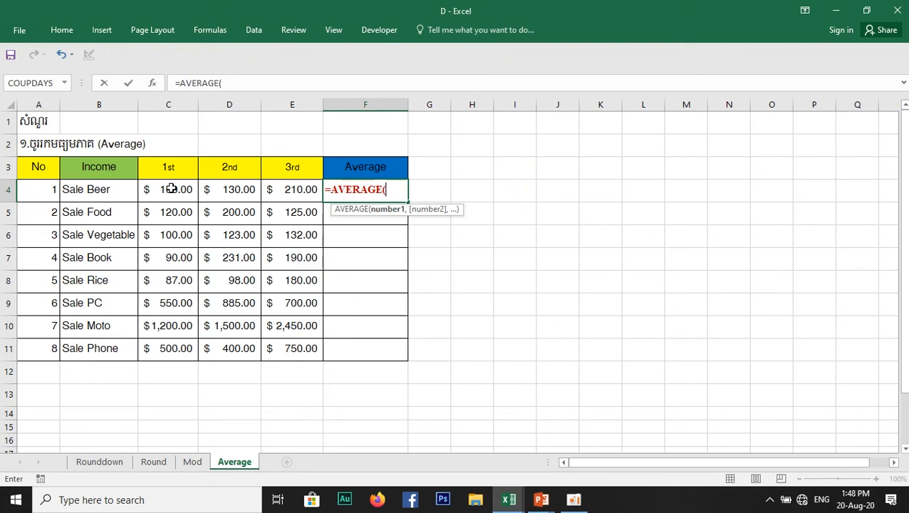
left_click(161, 191)
key("shift+Right")
key("shift+Right")
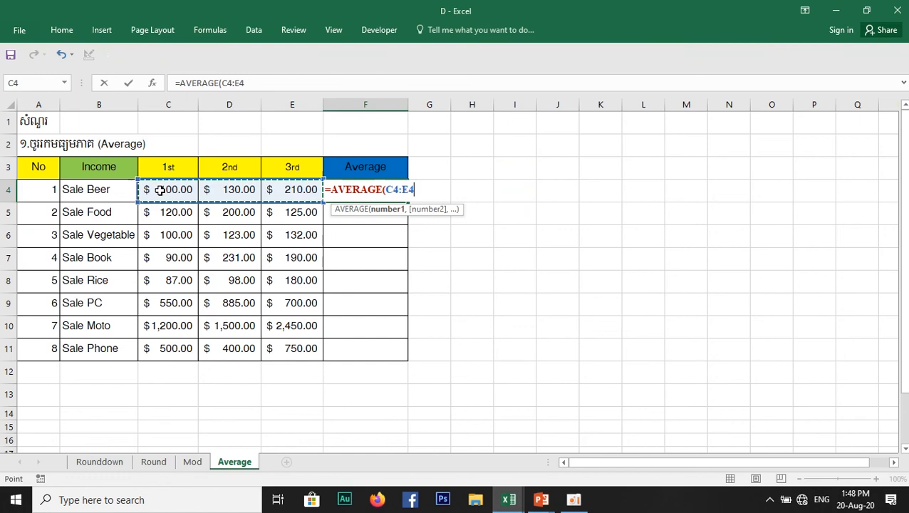
key("Return")
Fill the AVERAGE formula from F4 down to F11 and widen the empty column G
left_click(363, 195)
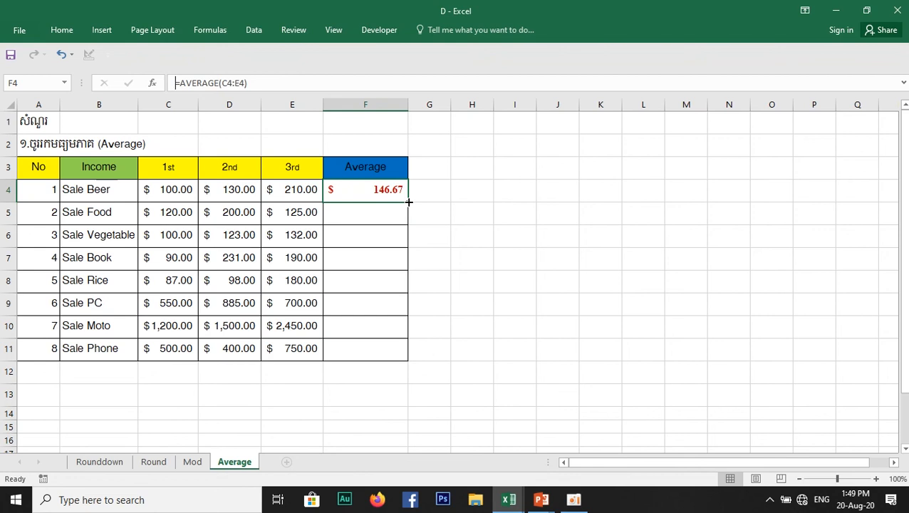
left_click_drag(409, 202, 408, 354)
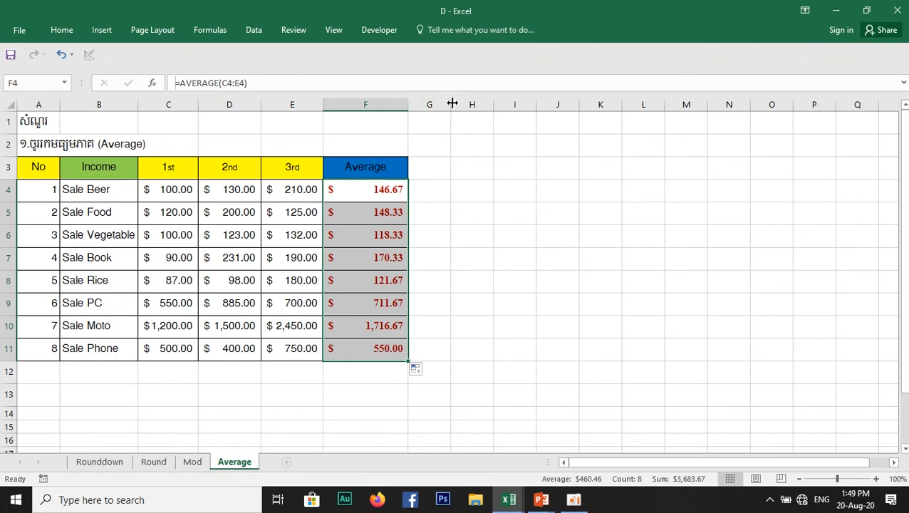
left_click_drag(451, 104, 485, 106)
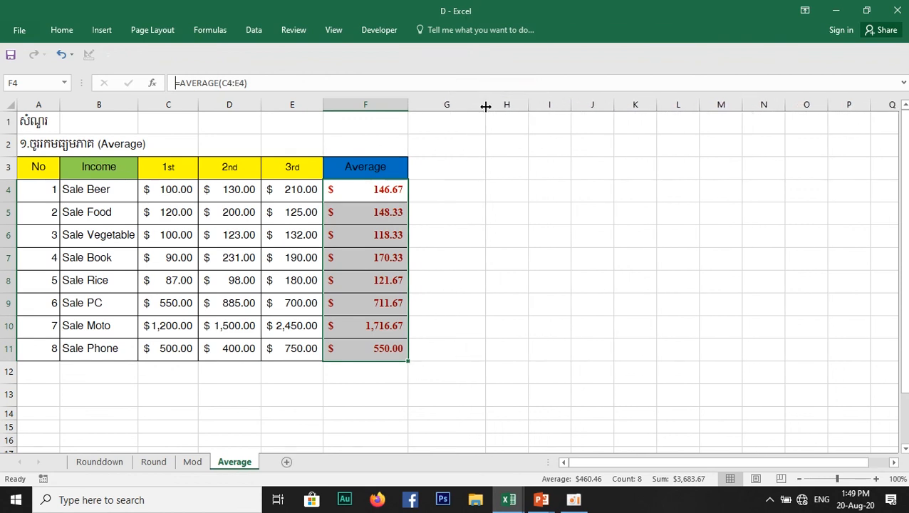
Enter =SUM(C4,D4,E4,)/3 in cell G4 as a manual cross-check of the Sale Beer average
left_click(431, 187)
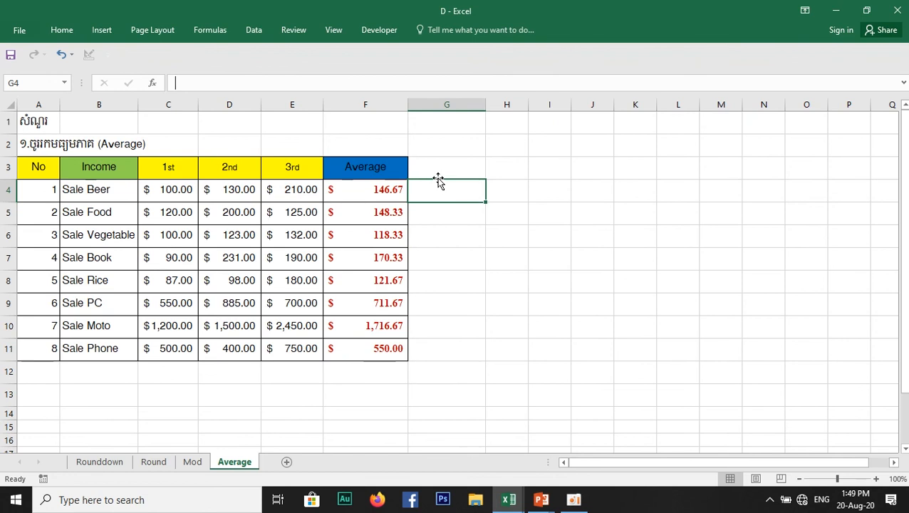
left_click(441, 171)
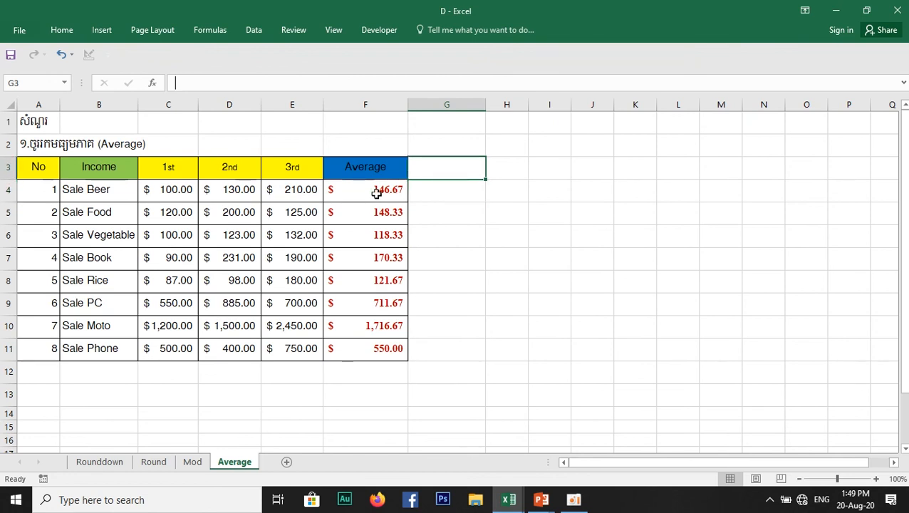
left_click(425, 194)
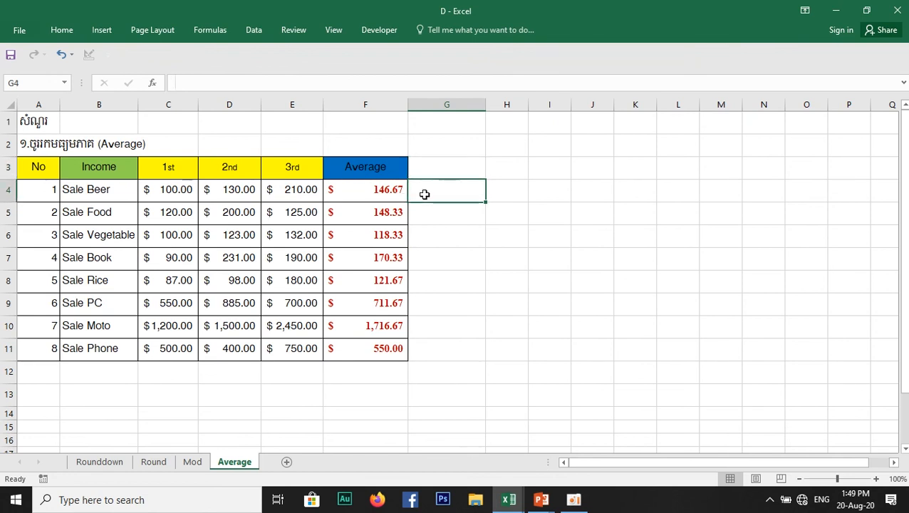
type("=s")
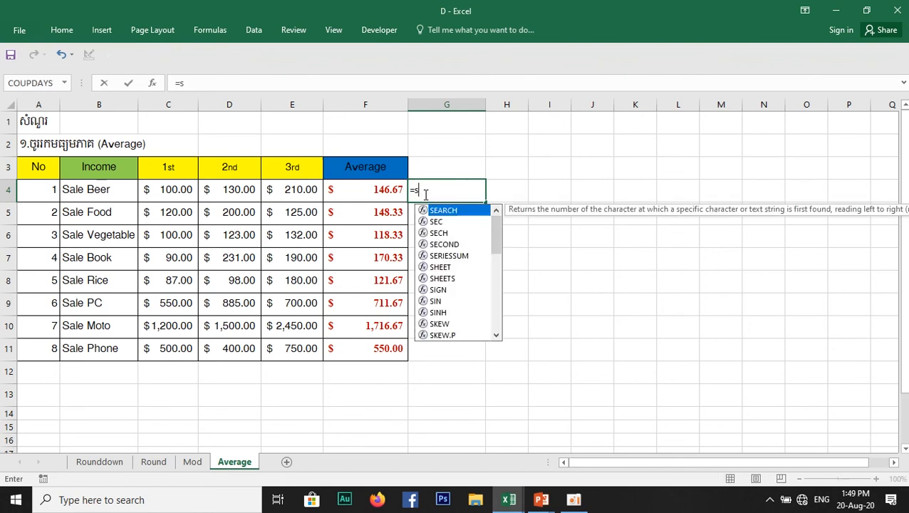
type("um")
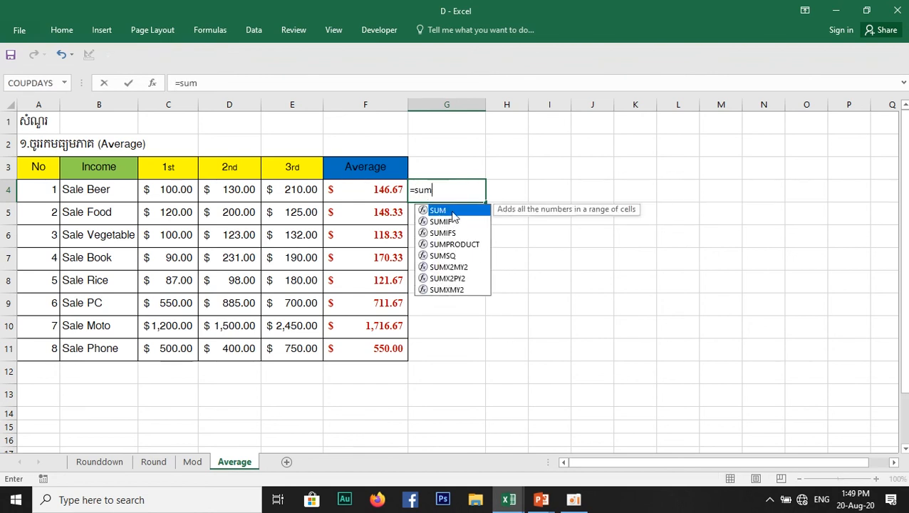
double_click(438, 211)
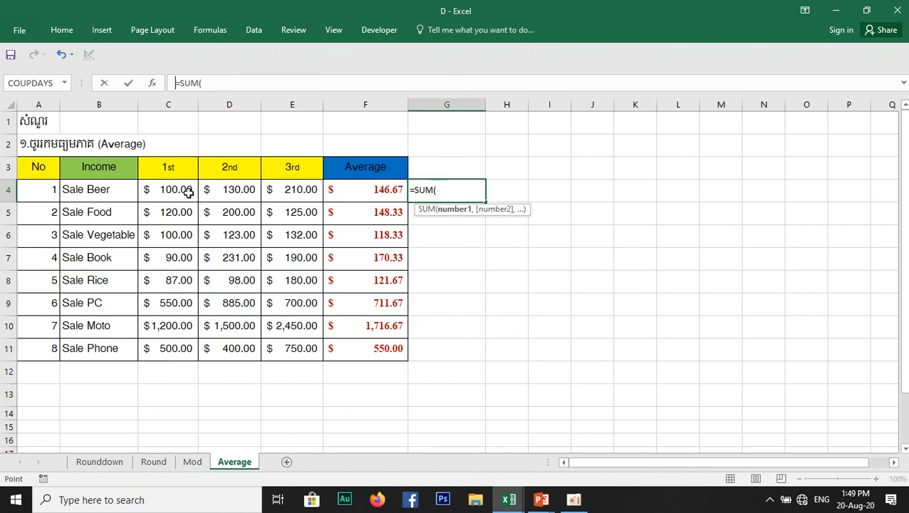
left_click(188, 191)
type(",")
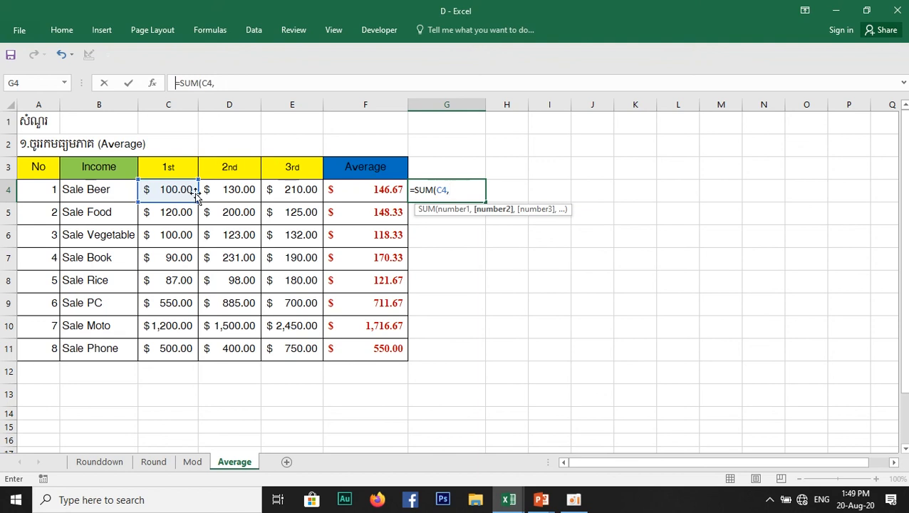
left_click(215, 191)
type(",")
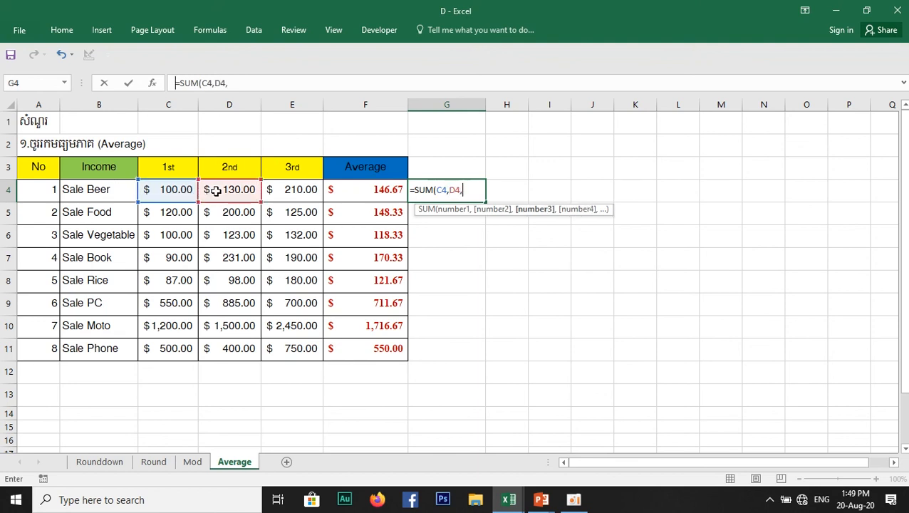
left_click(283, 190)
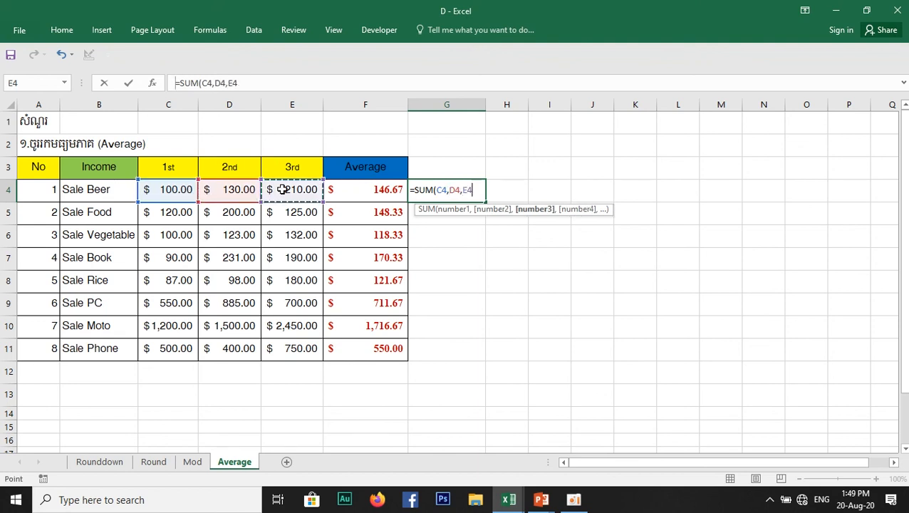
type(",")
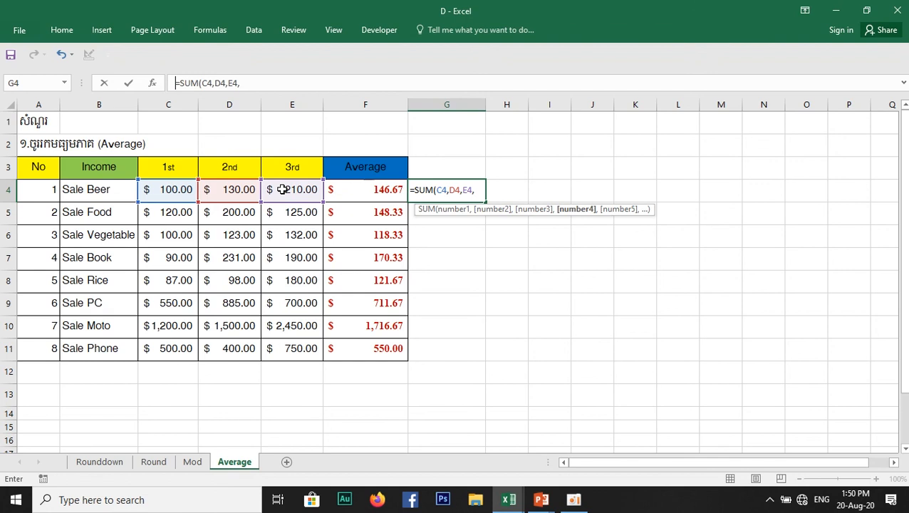
type(")/3")
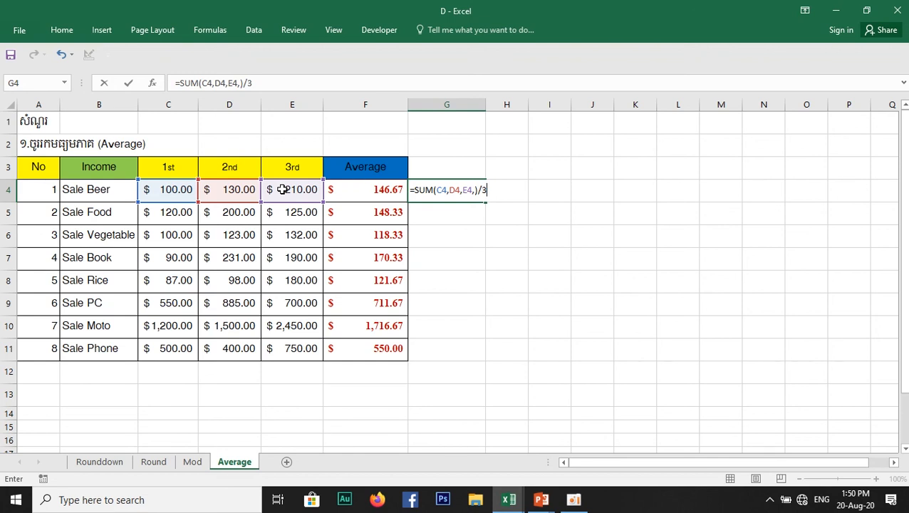
key("Return")
Copy the formula text from F4 and put it in B13 as plain text with a leading apostrophe: '=AVERAGE(C4:E4)
left_click(389, 189)
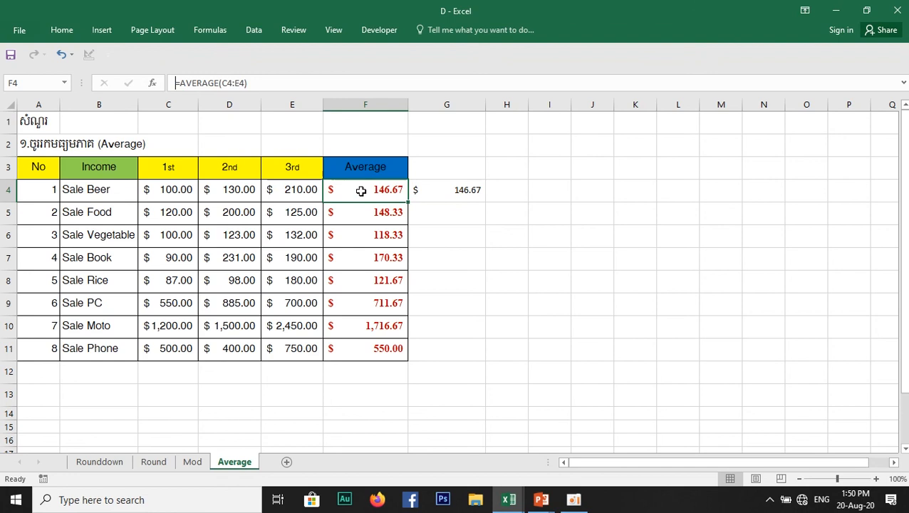
left_click_drag(261, 83, 180, 74)
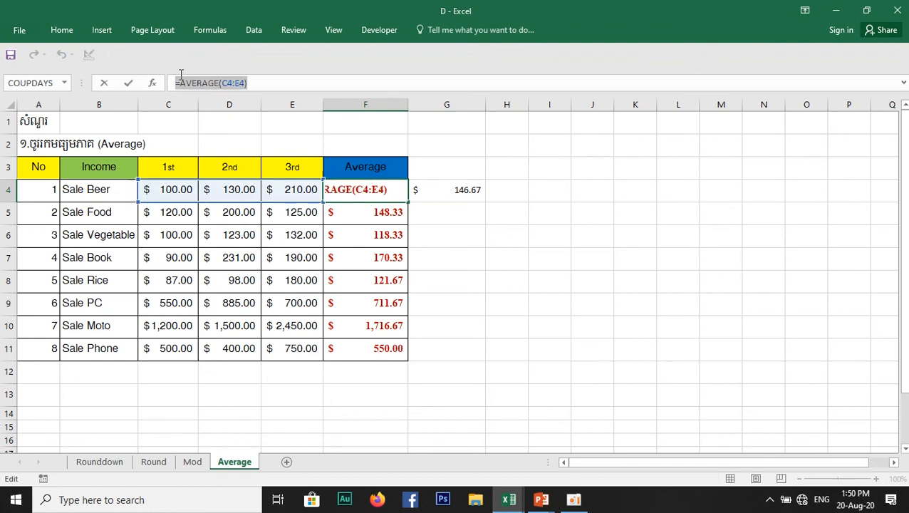
key("Return")
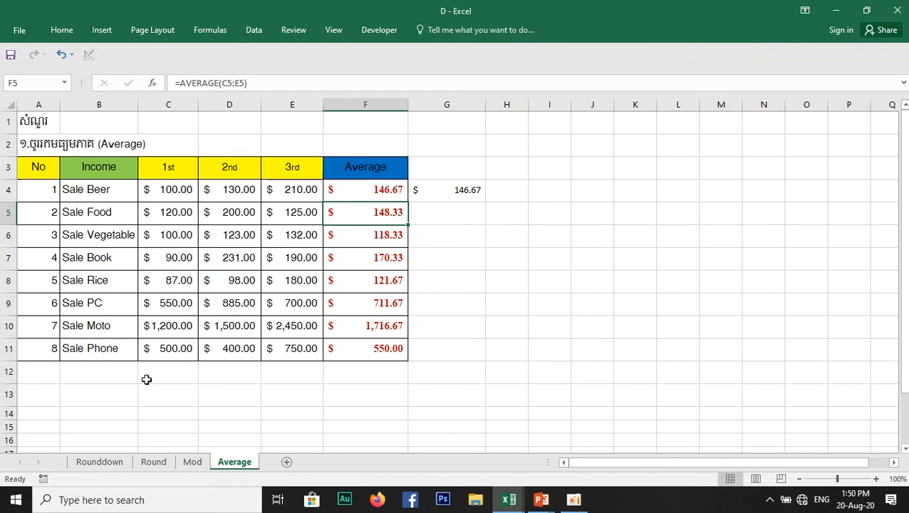
left_click(94, 394)
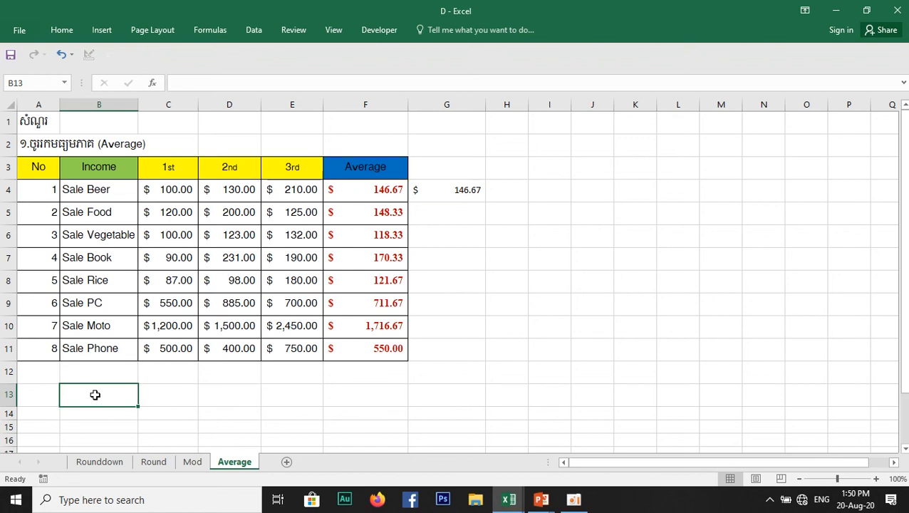
type("'=AVERAGE(C4:E4)")
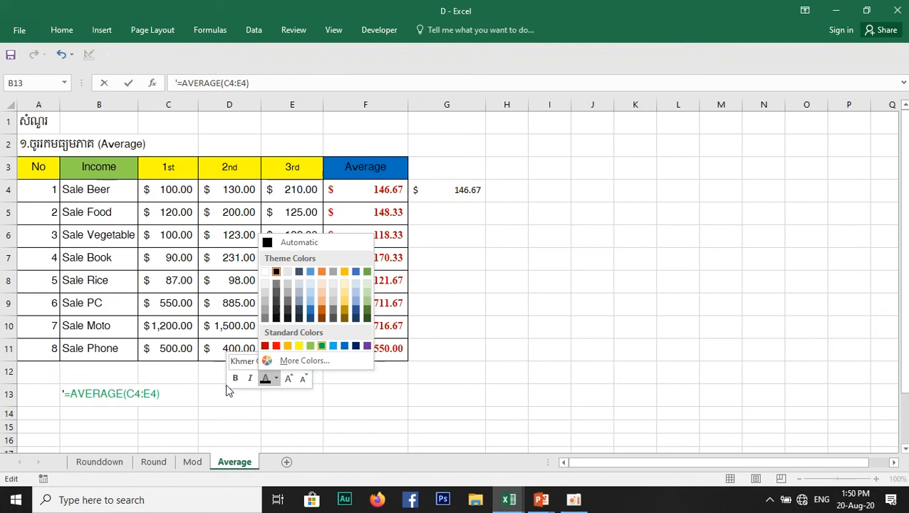
Format the formula text in B13 at font size 20 in dark red
left_click(321, 346)
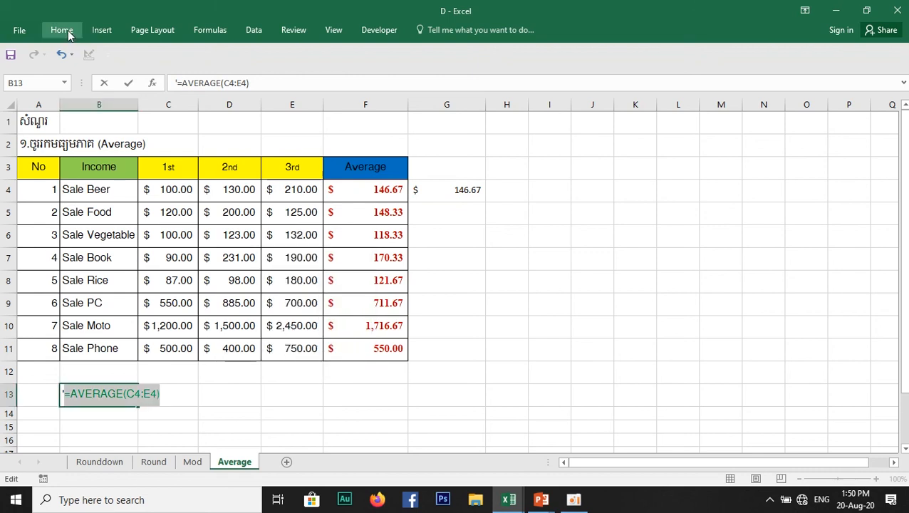
left_click(65, 29)
left_click(219, 53)
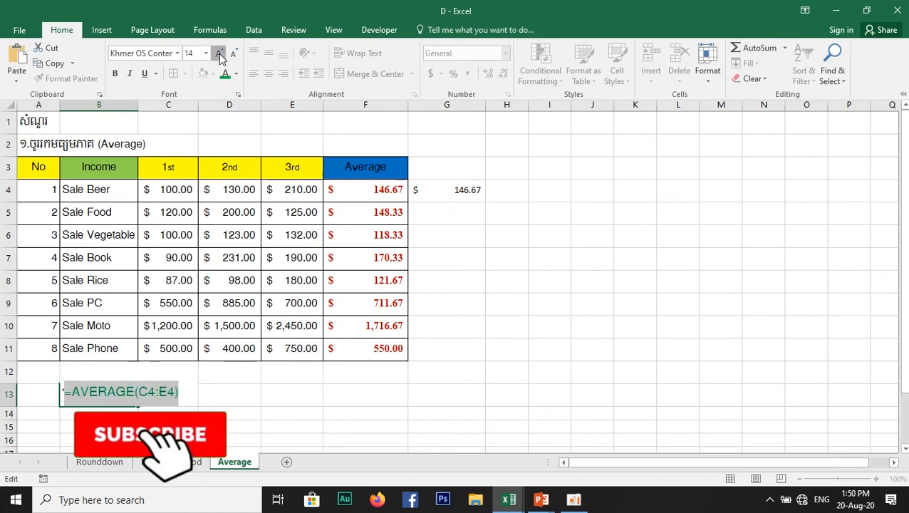
left_click(218, 53)
left_click(219, 53)
left_click(219, 53)
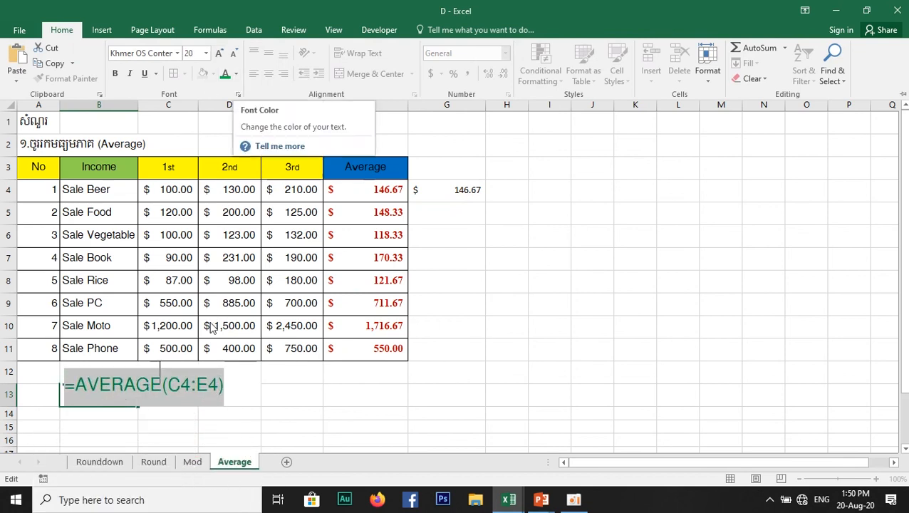
left_click(236, 74)
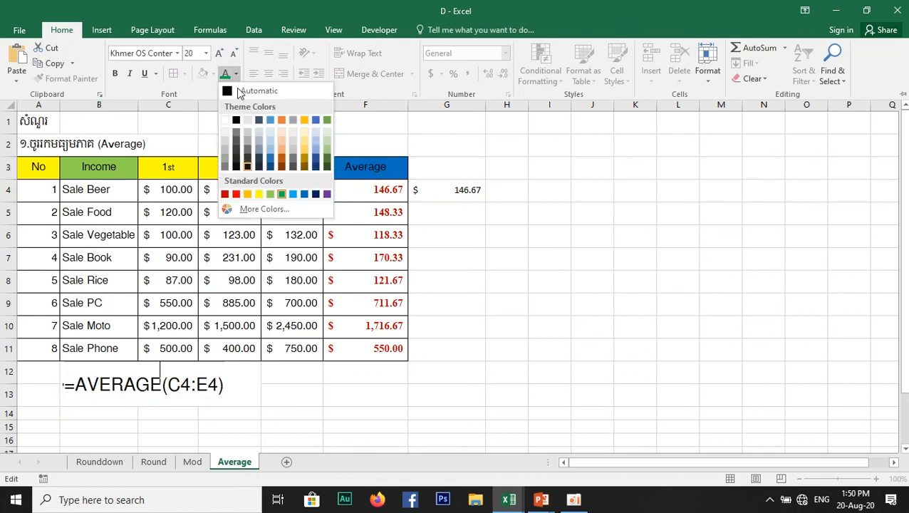
left_click(229, 198)
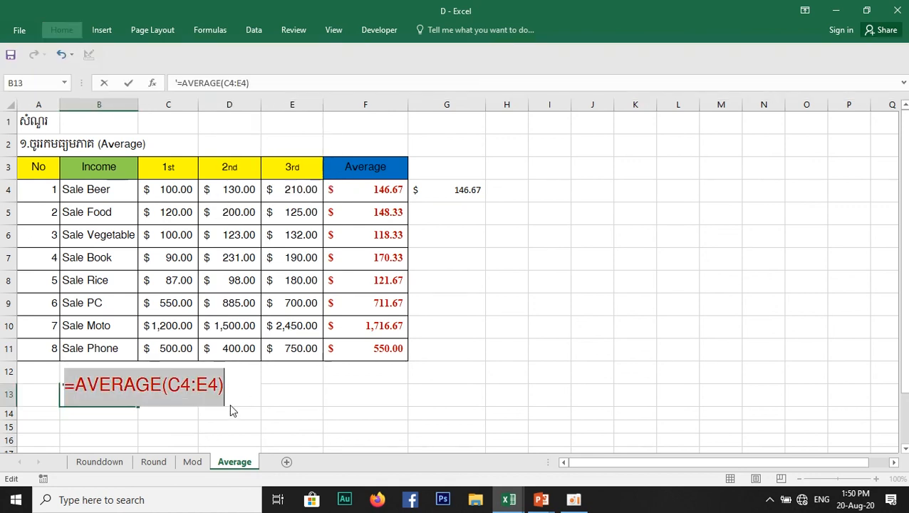
left_click(282, 396)
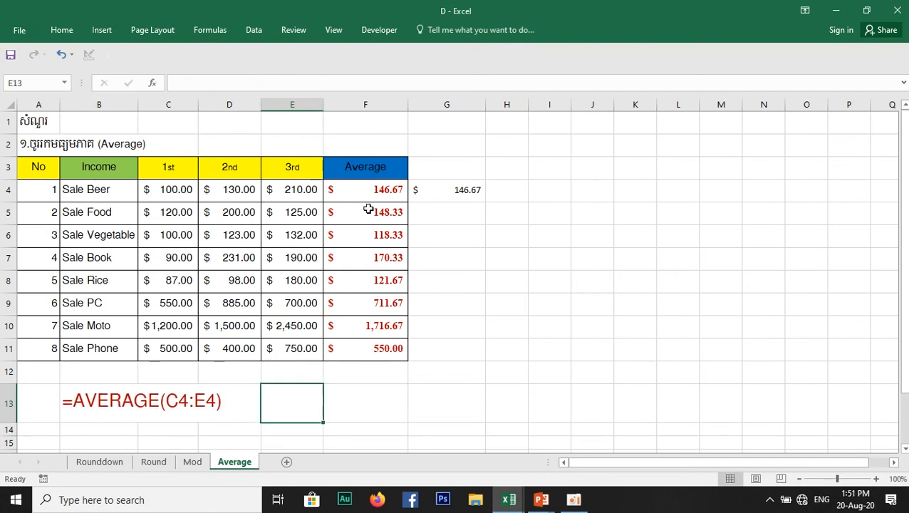
Fill the SUM-divided-by-3 formula from G4 down to G11
left_click(455, 193)
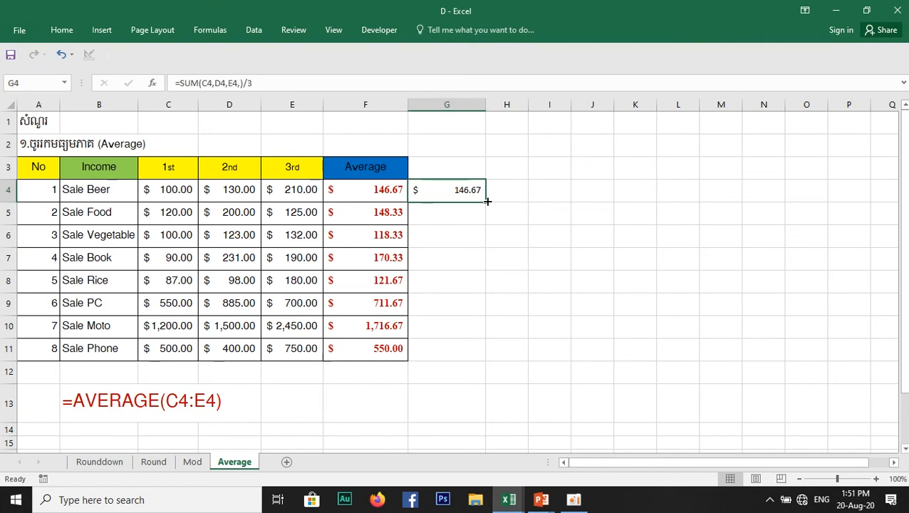
left_click_drag(486, 202, 484, 357)
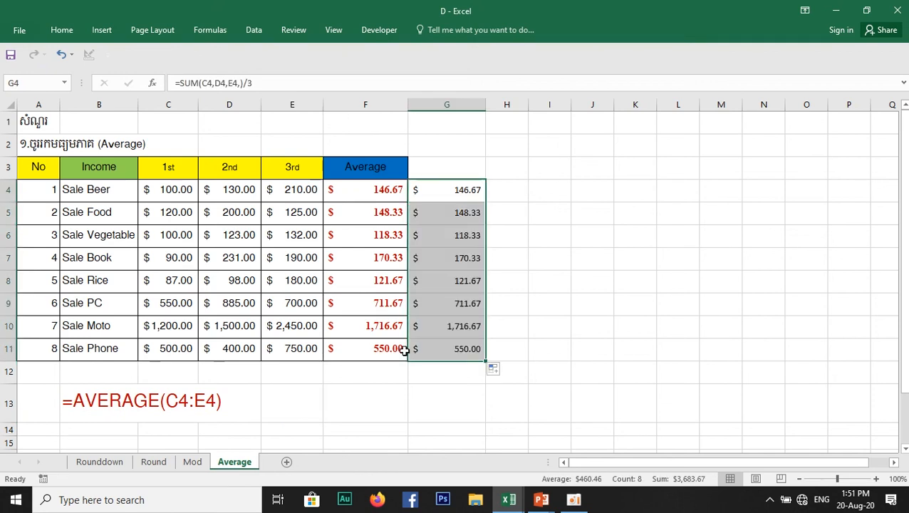